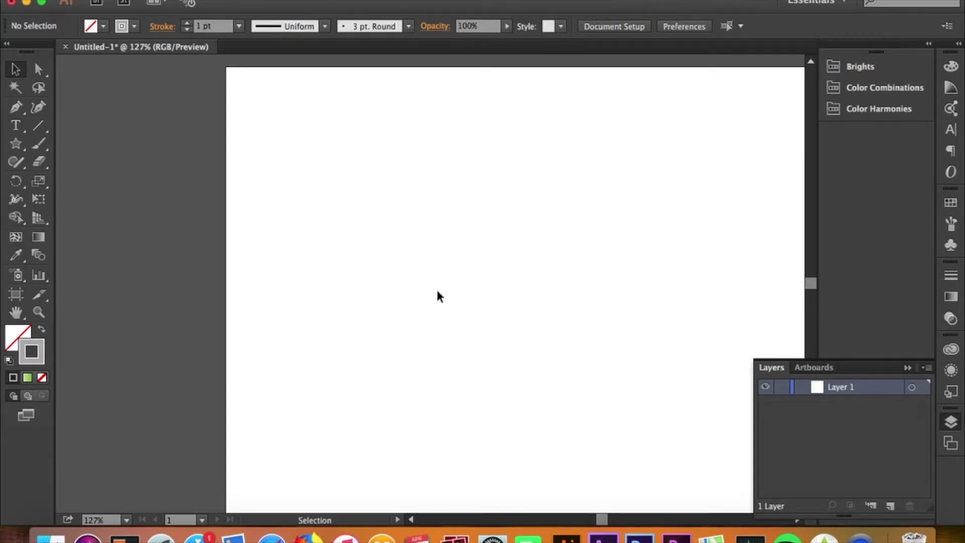
Draw a five-pointed star outline on the artboard with the Star Tool.
left_click(21, 151)
left_click(21, 149)
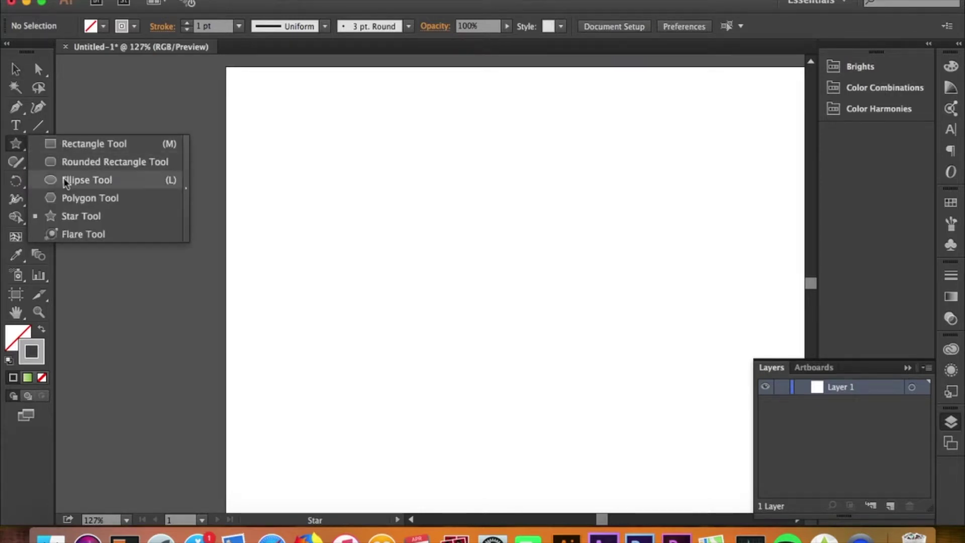
left_click(73, 217)
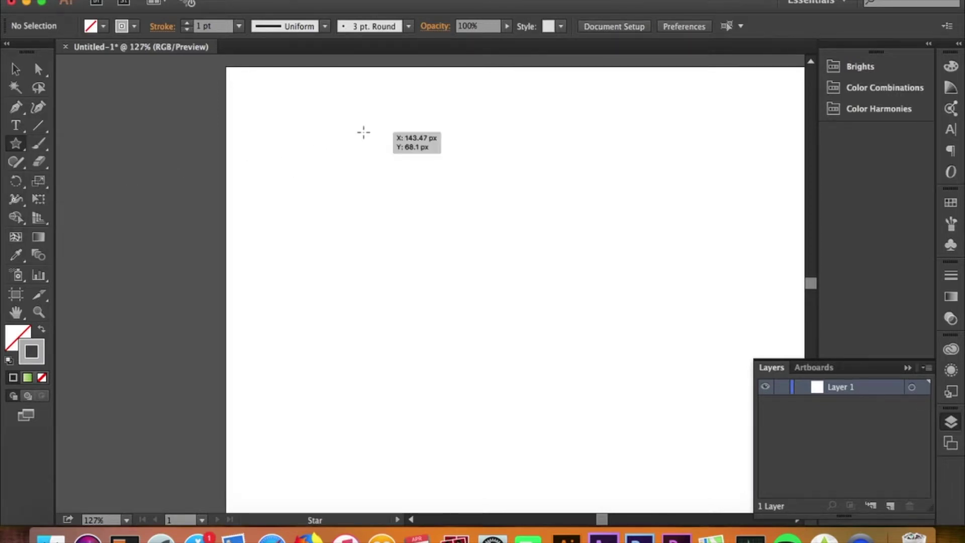
left_click_drag(363, 133, 474, 237)
Reselect the star and move it to the middle of the artboard.
left_click(15, 69)
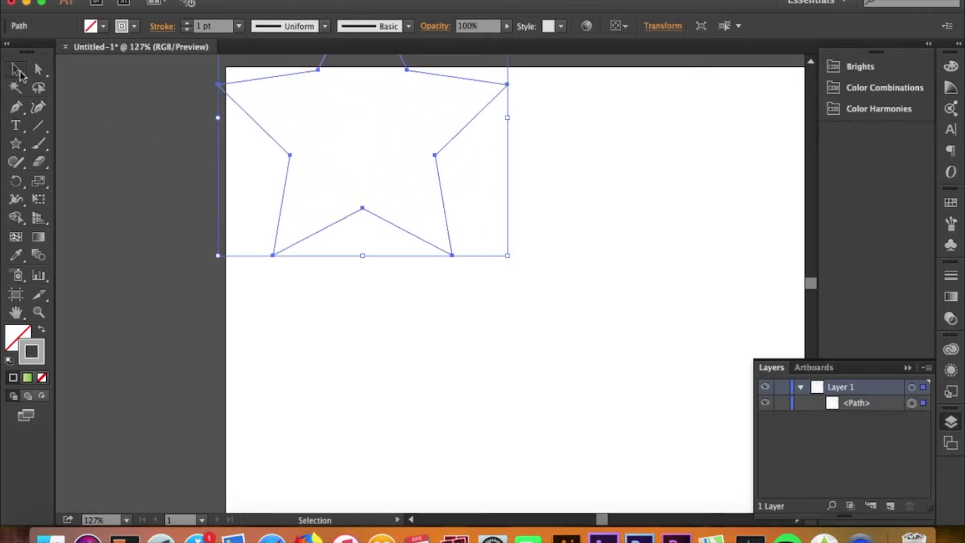
left_click_drag(361, 226, 434, 303)
left_click_drag(382, 169, 421, 202)
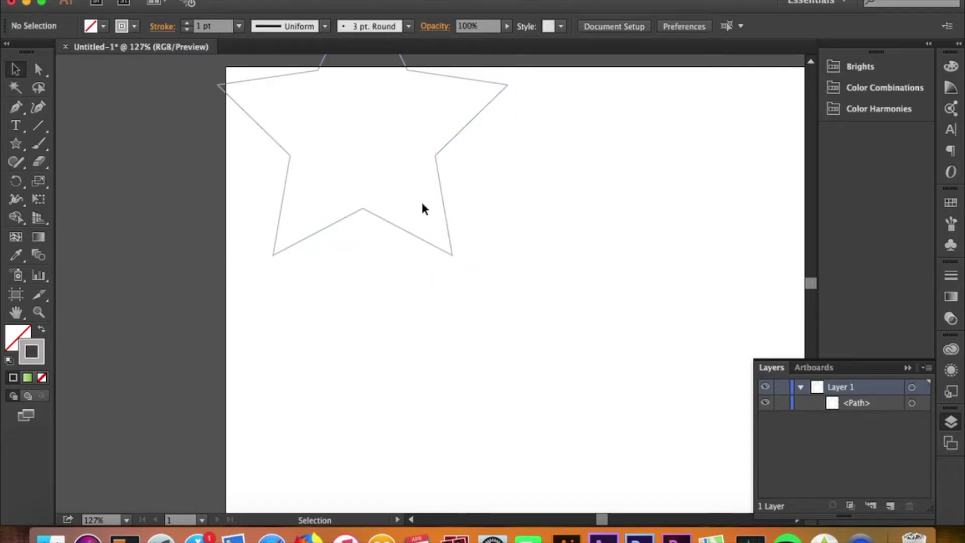
left_click(436, 162)
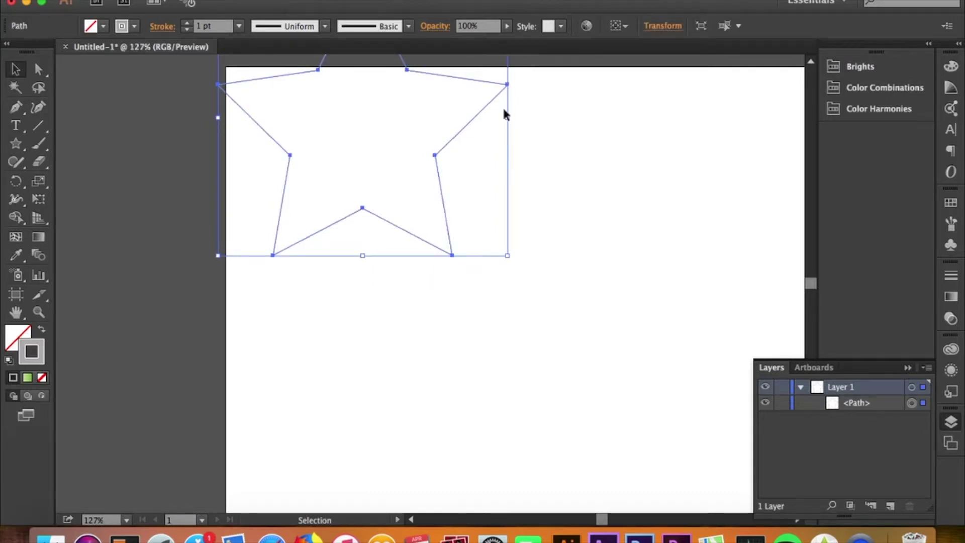
left_click_drag(505, 83, 623, 231)
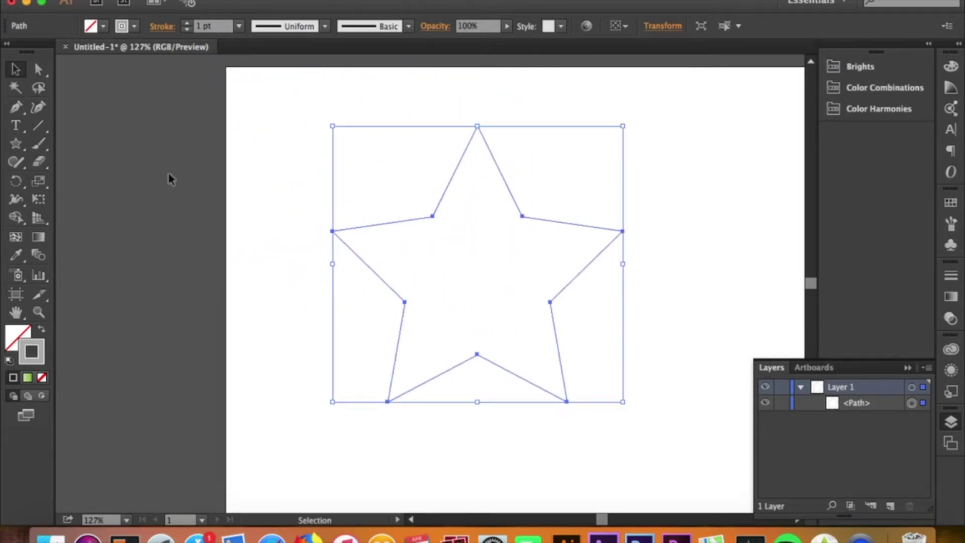
left_click(15, 71)
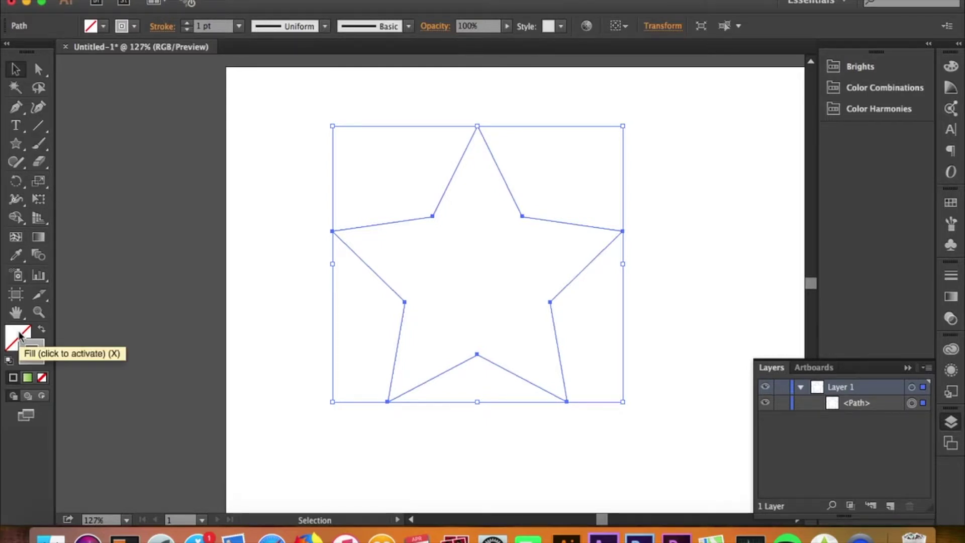
left_click(37, 355)
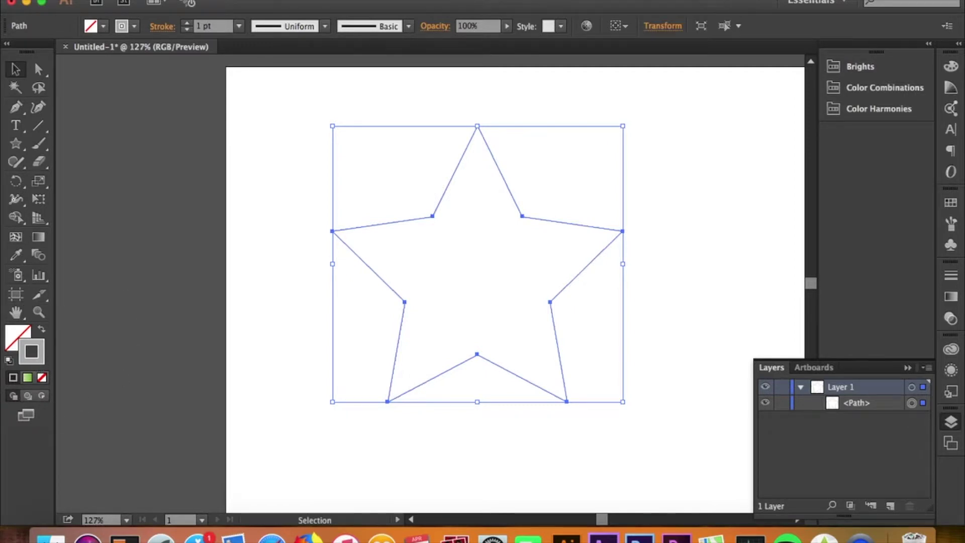
Extrude the star 50 pt with Extrude & Bevel, rotated to 27°, -15°, -3°.
left_click(327, 1)
mouse_move(394, 70)
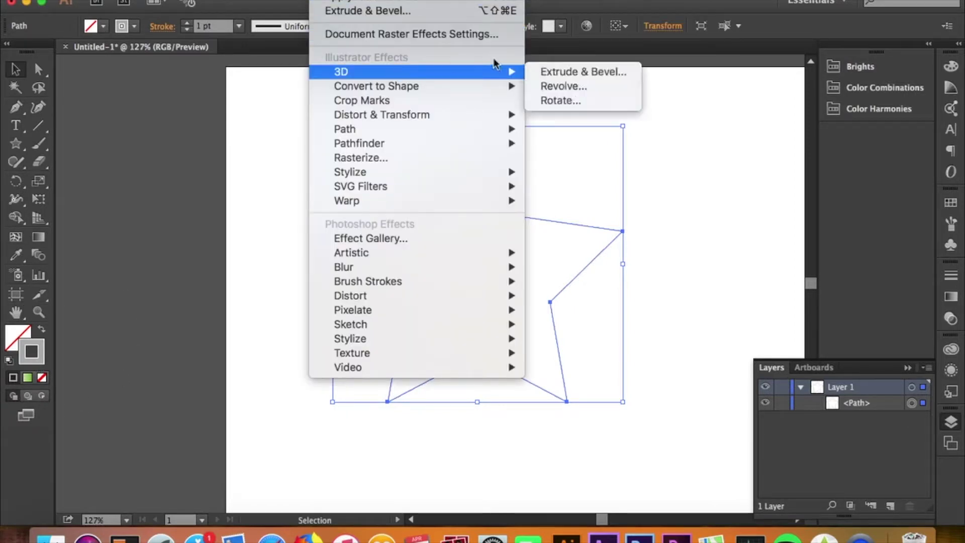
left_click(559, 74)
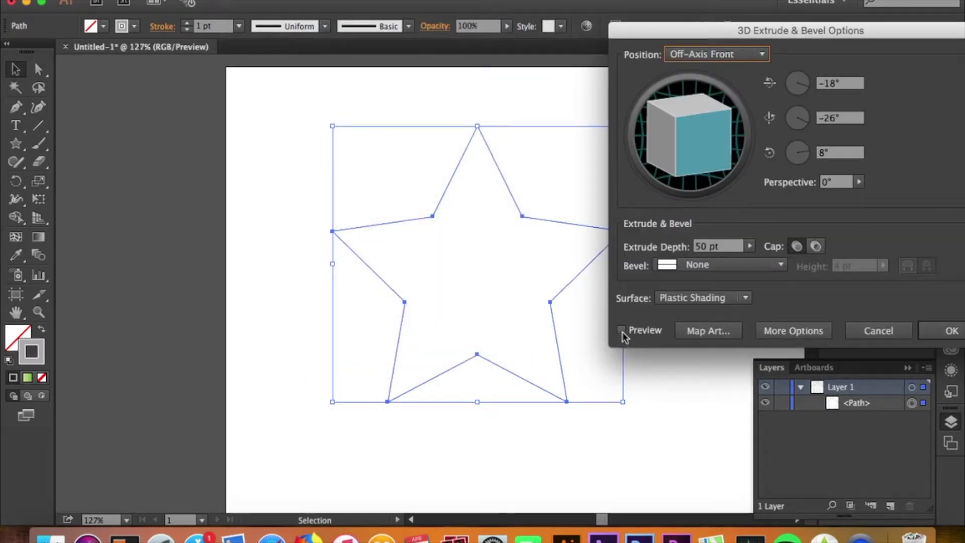
left_click(622, 331)
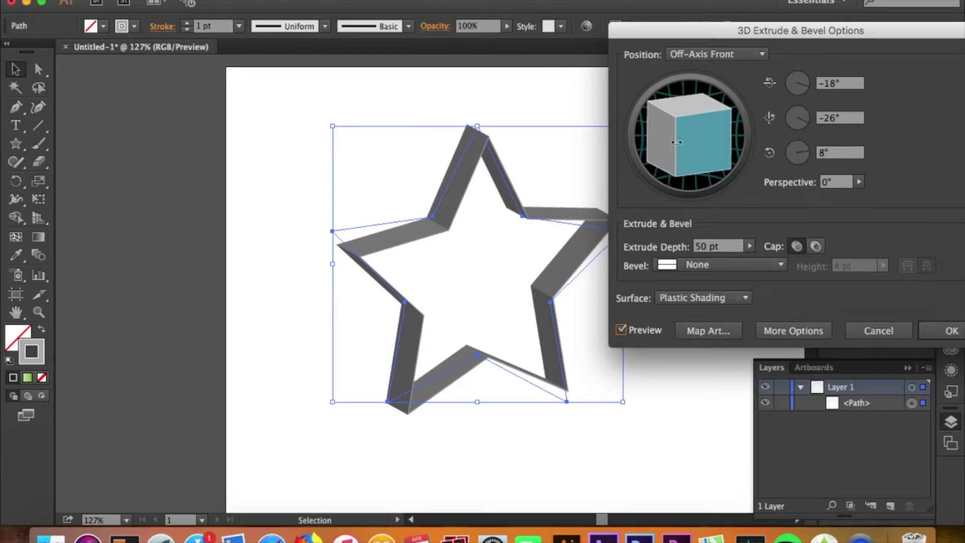
mouse_move(698, 148)
left_mouse_down()
mouse_move(687, 125)
mouse_move(713, 126)
mouse_move(683, 124)
mouse_move(692, 123)
left_mouse_up()
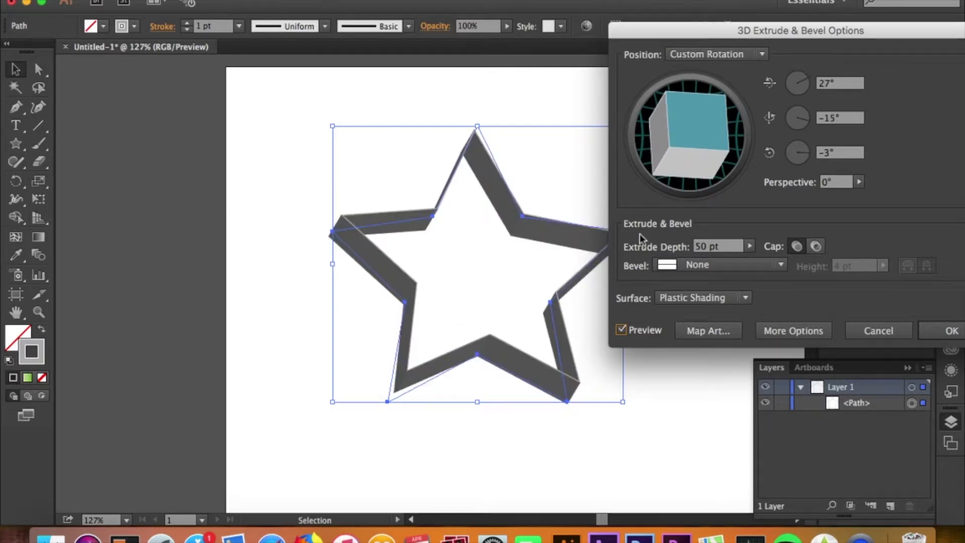
left_click(951, 331)
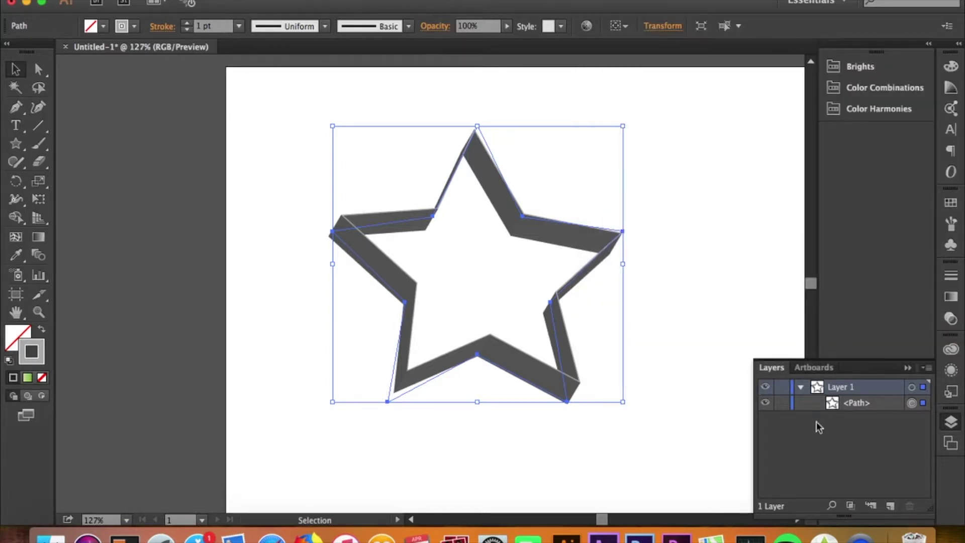
Deselect the star and load the Summer preset in the Gradient panel.
left_click(680, 367)
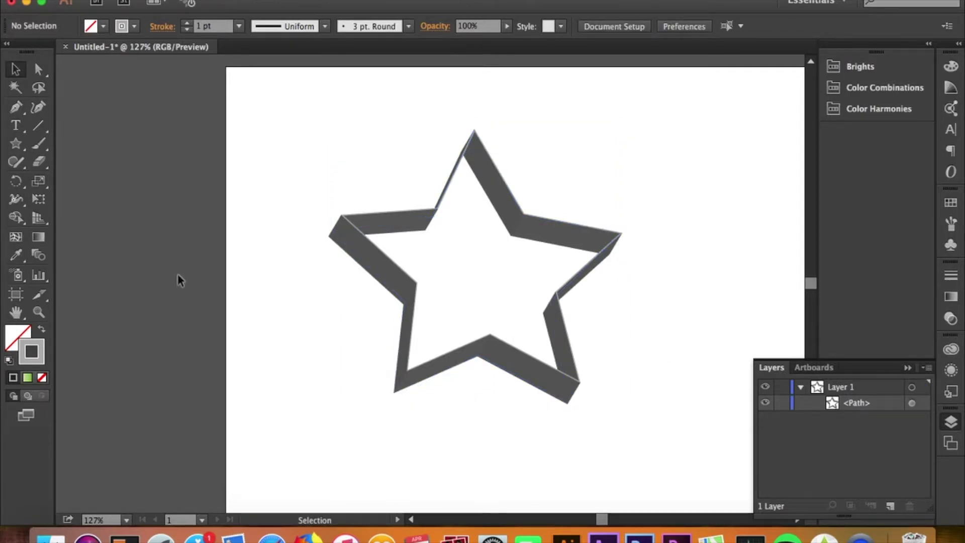
left_click(44, 237)
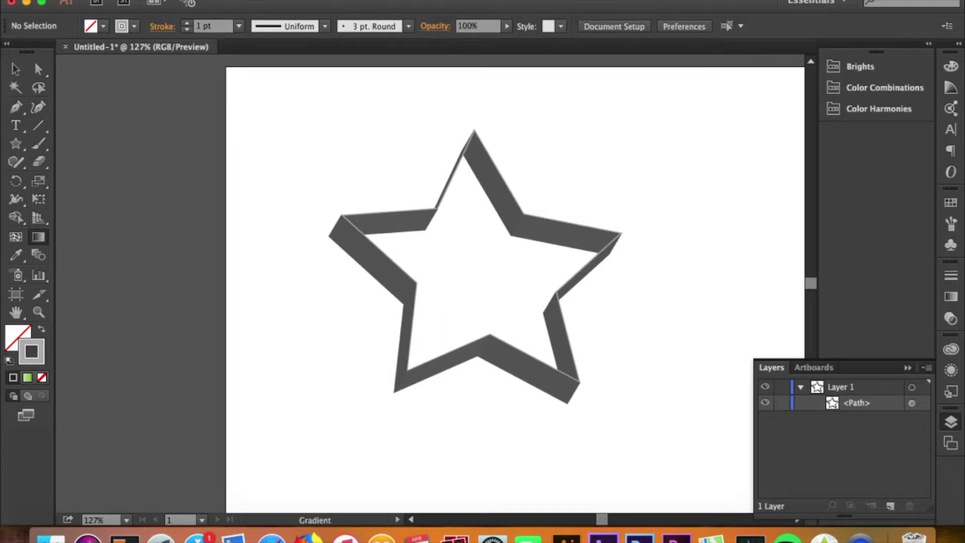
left_click(951, 298)
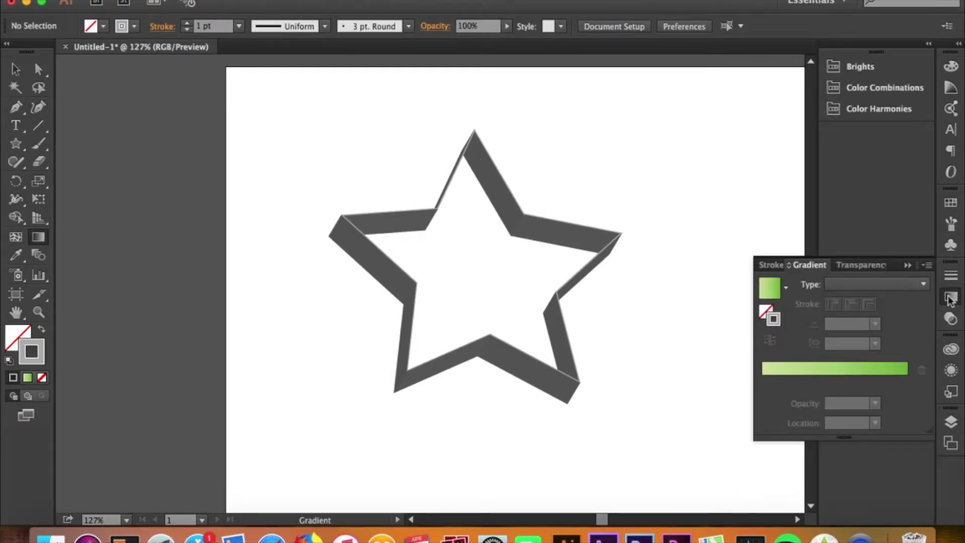
double_click(774, 321)
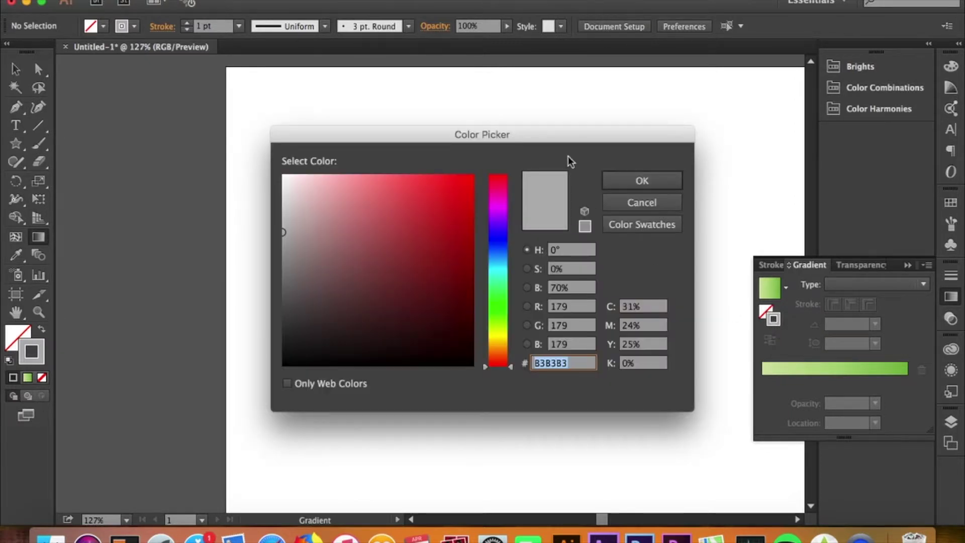
left_click(642, 203)
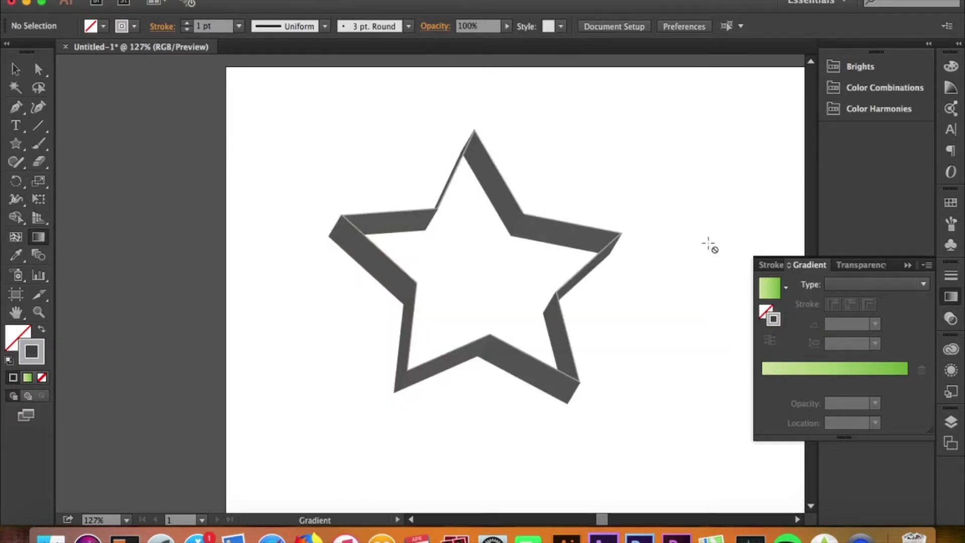
left_click(774, 289)
left_click(787, 288)
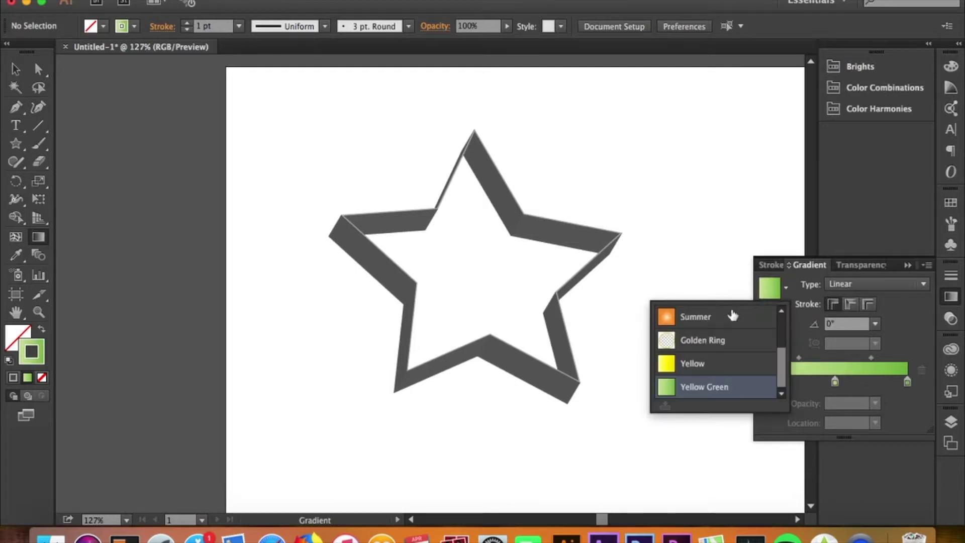
left_click(691, 317)
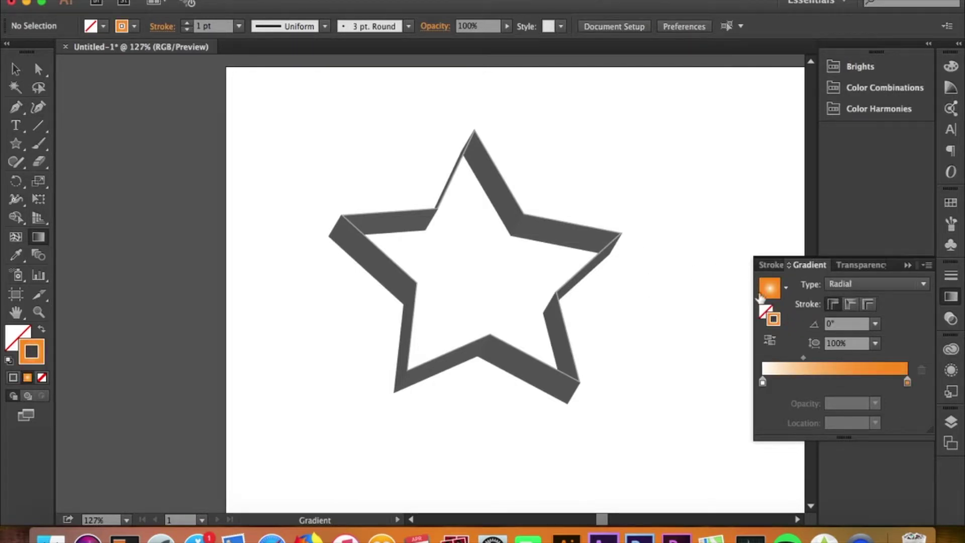
Set the stroke colour to light grey AFAFAF.
double_click(774, 319)
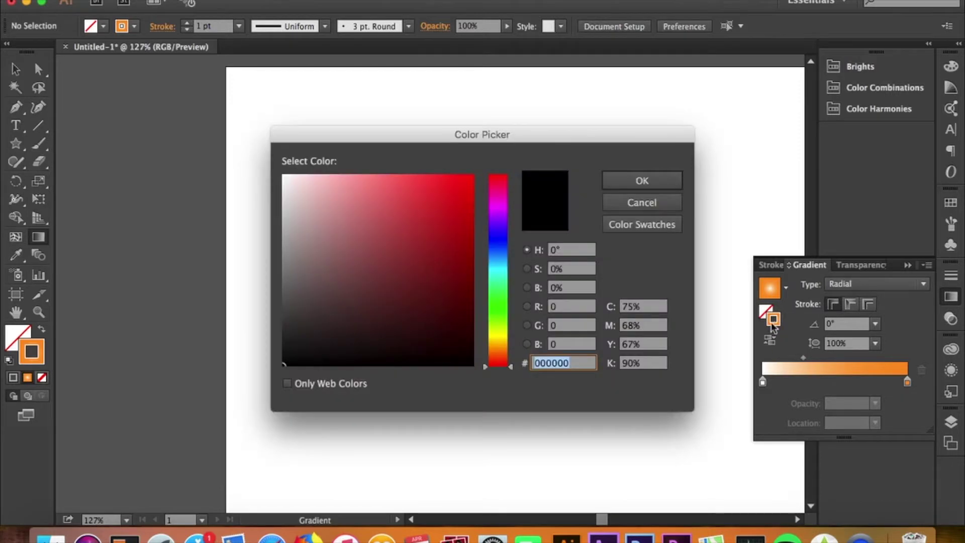
left_click_drag(452, 328, 276, 236)
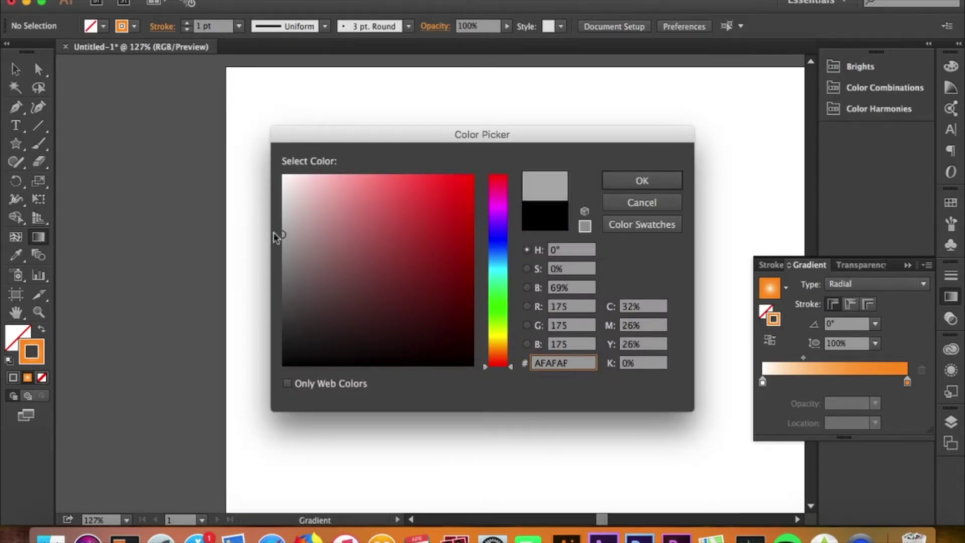
key("Return")
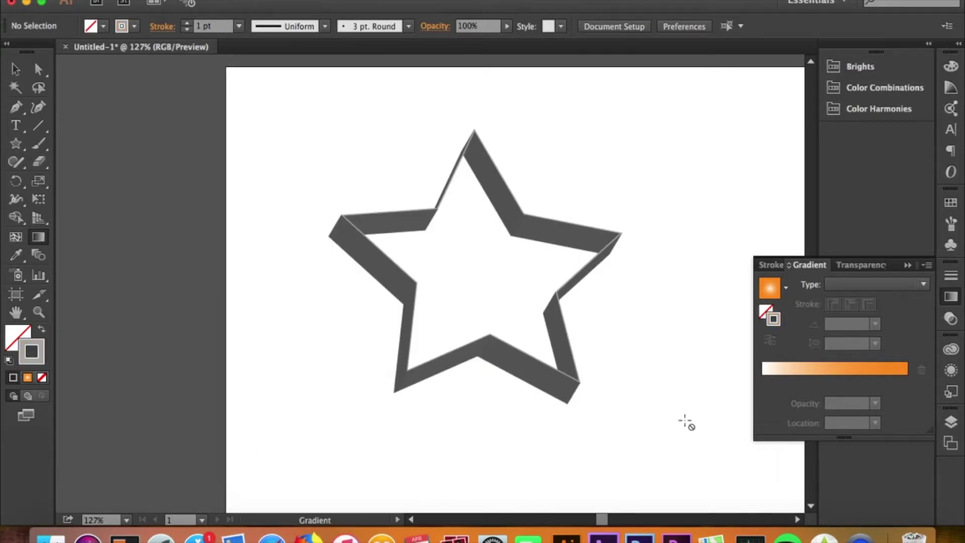
Close the floating Stroke/Gradient/Transparency panel.
left_click(912, 268)
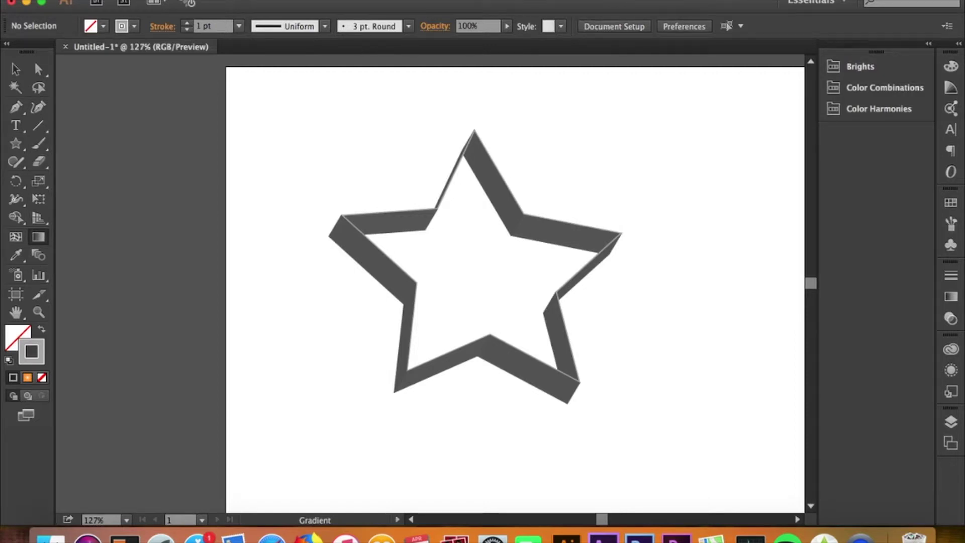
Export the star to Documents as cutter.psd, RGB at 150 ppi with editable layers.
left_click(131, 1)
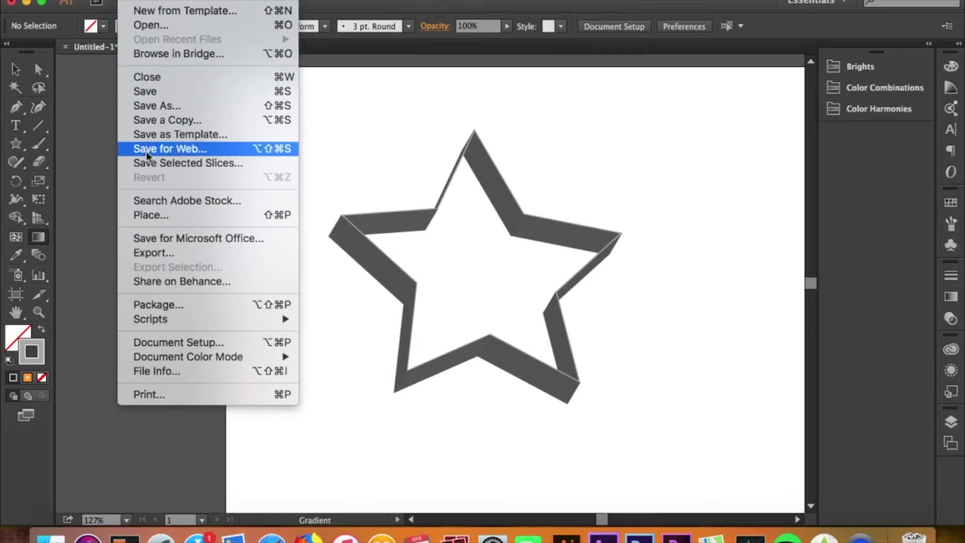
left_click(173, 254)
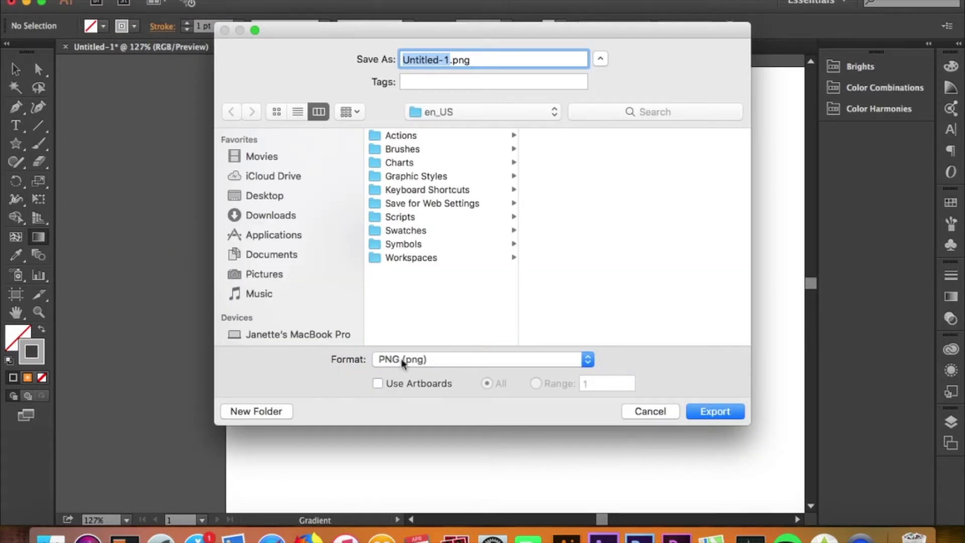
left_click(418, 359)
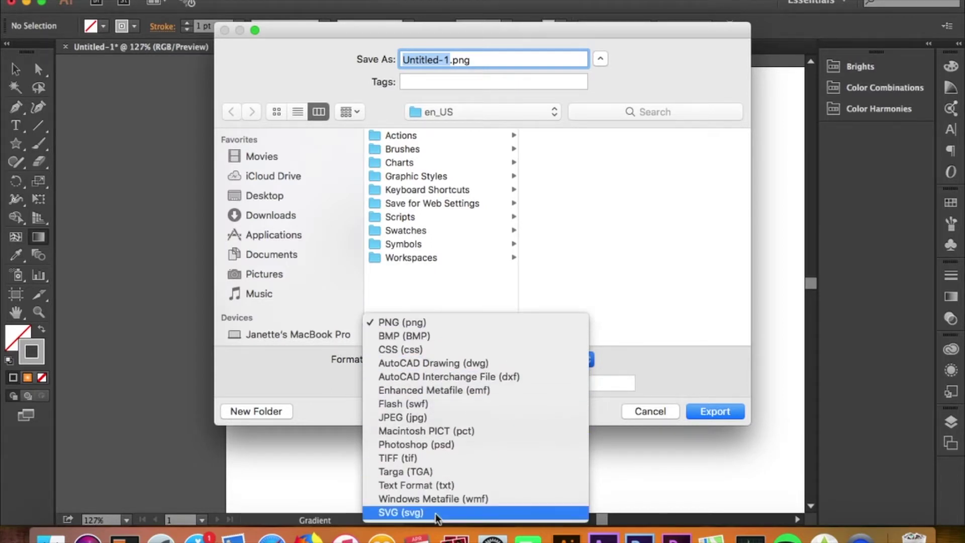
left_click(452, 446)
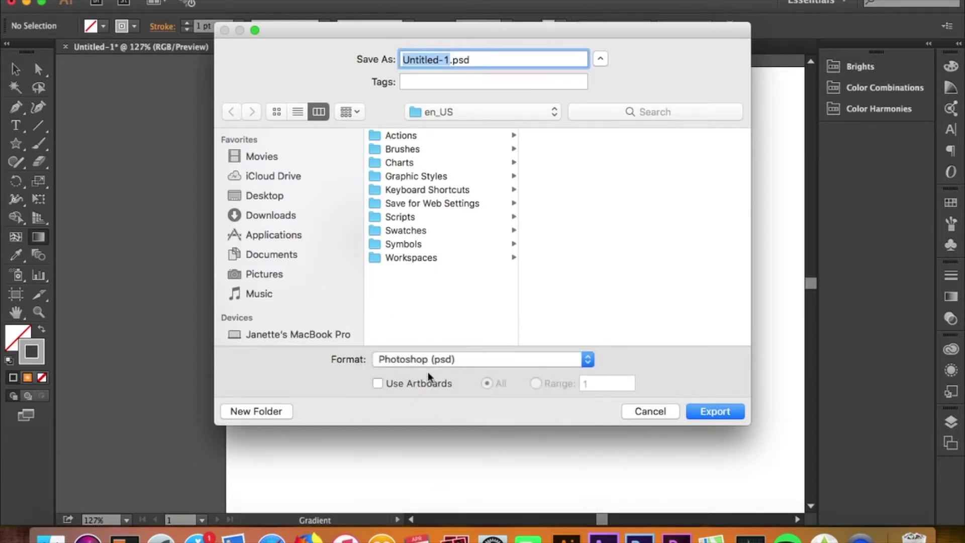
type("cutter")
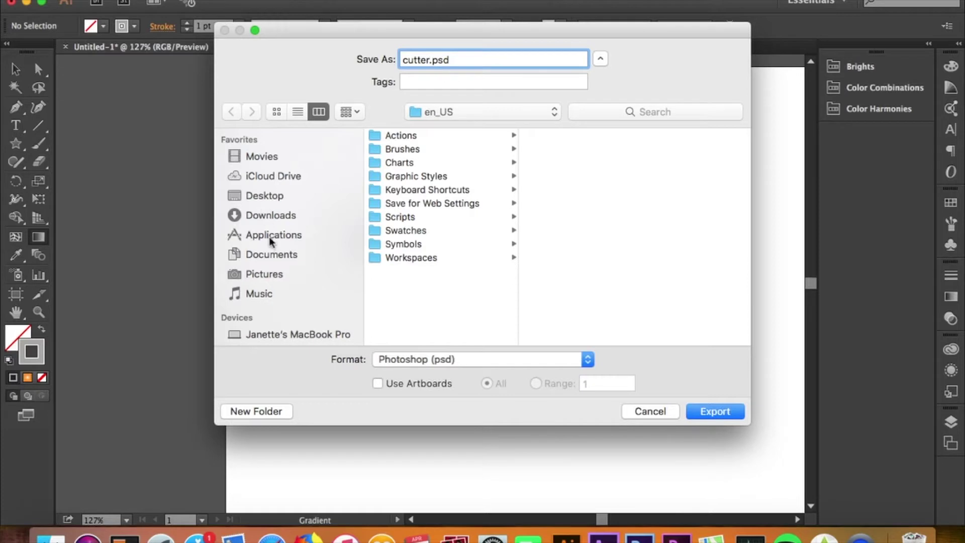
left_click(271, 258)
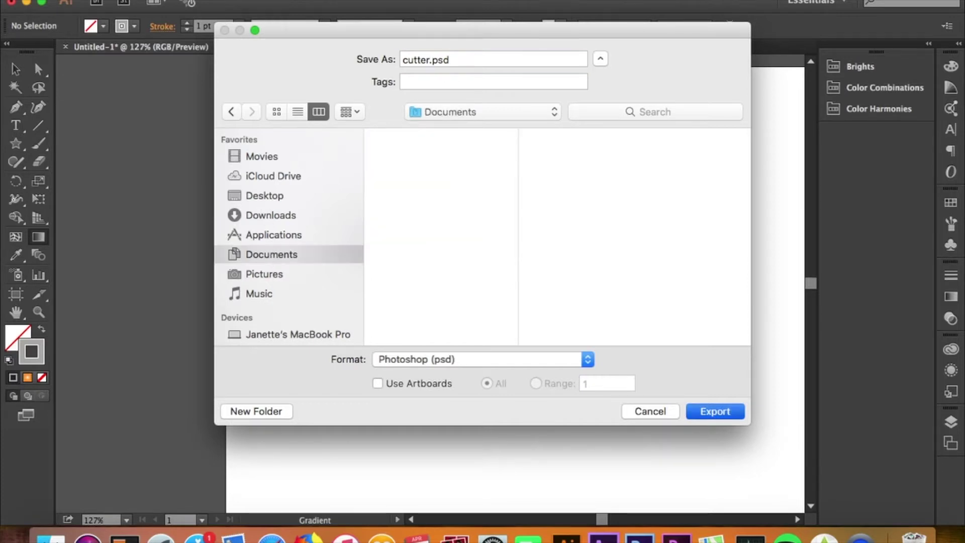
key("Return")
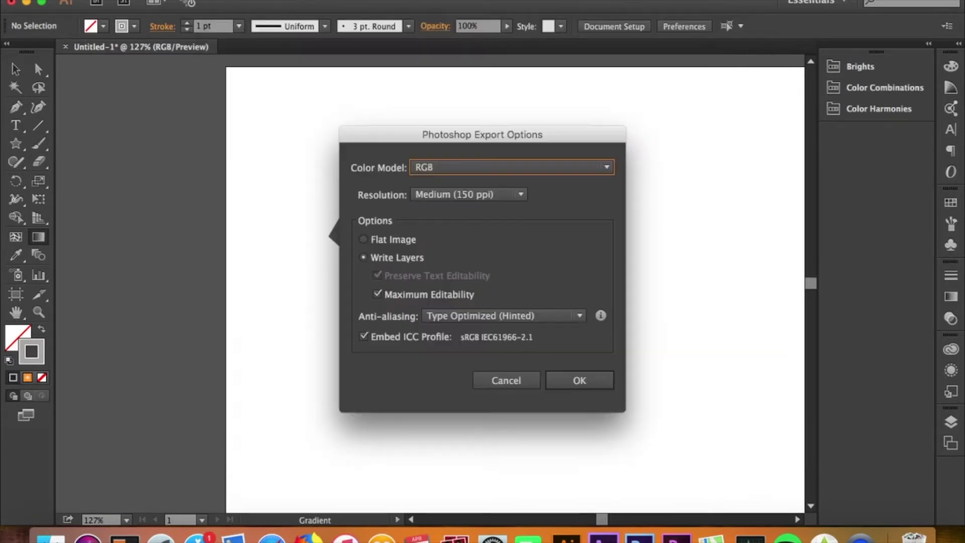
left_click(578, 382)
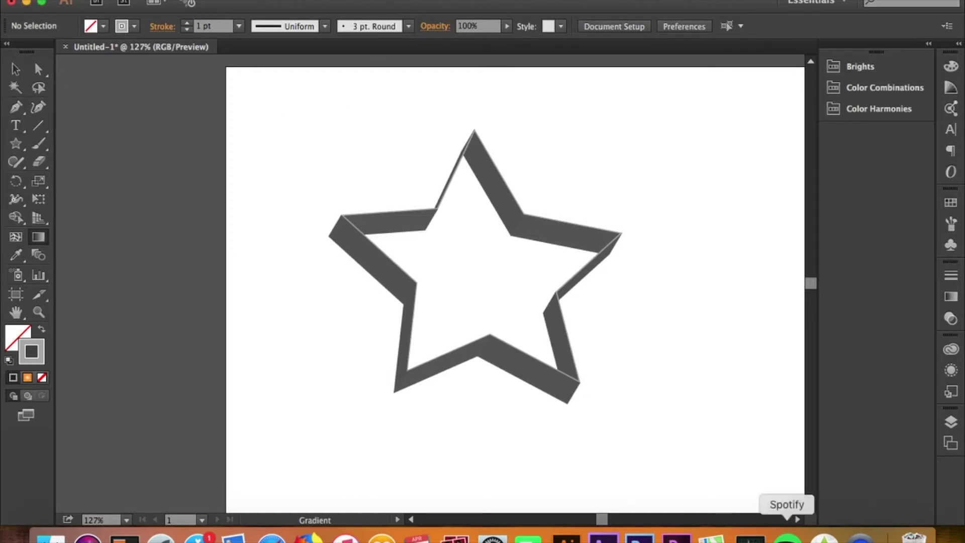
Switch to Photoshop and open cutter.psd from the Documents folder.
left_click(640, 537)
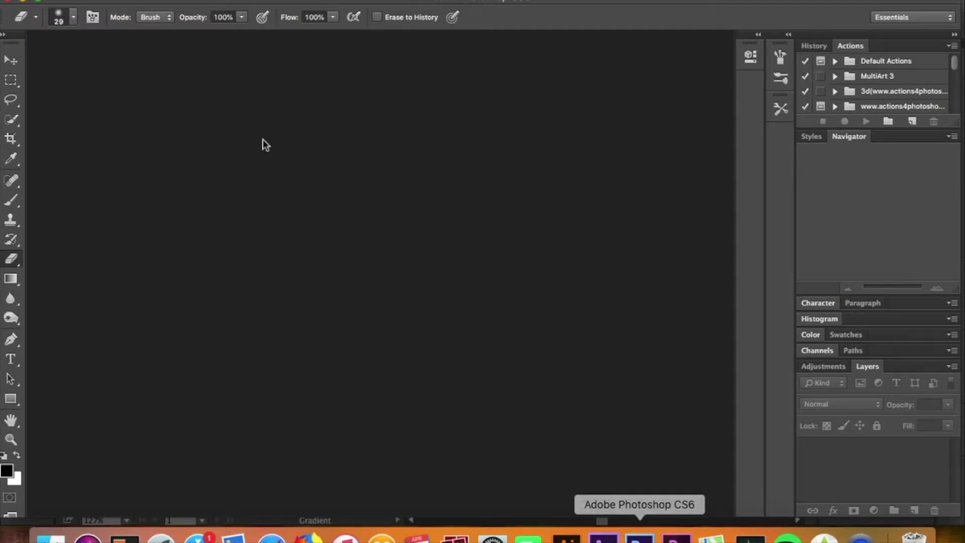
left_click(123, 1)
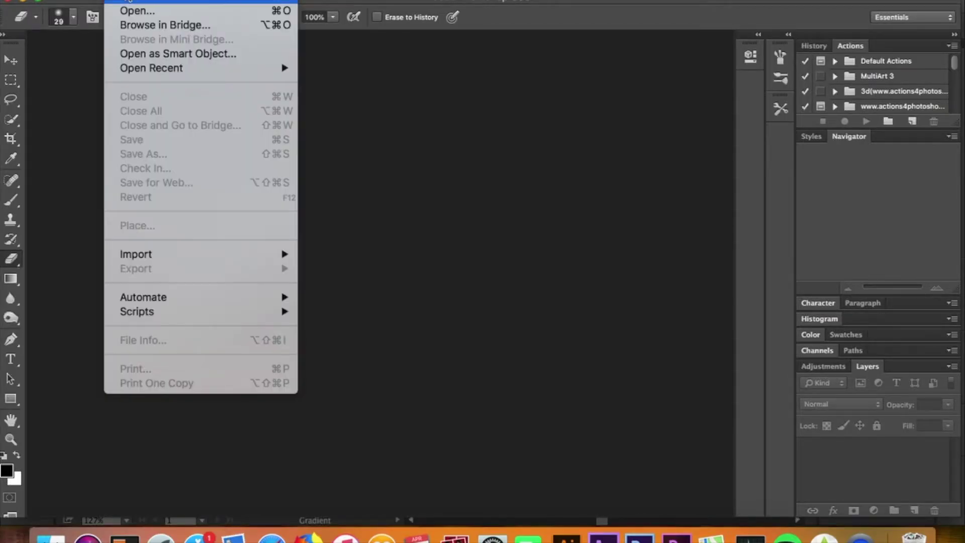
left_click(129, 9)
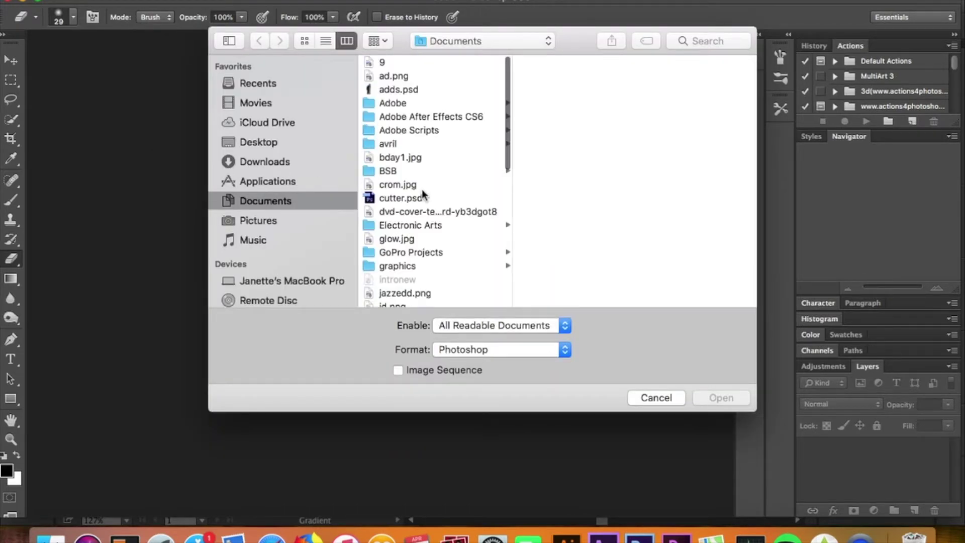
scroll(421, 189, "down", 2)
scroll(421, 189, "down", 2)
left_click(422, 153)
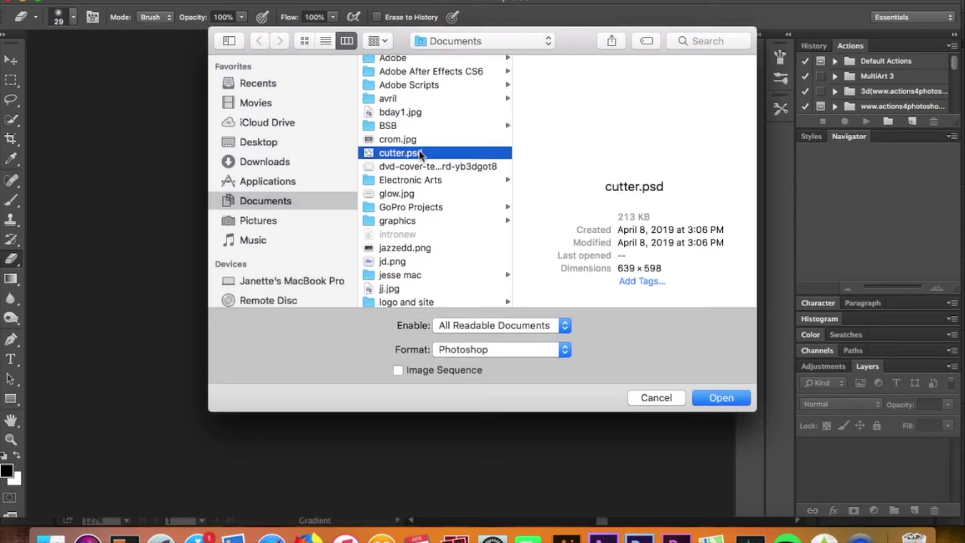
double_click(421, 153)
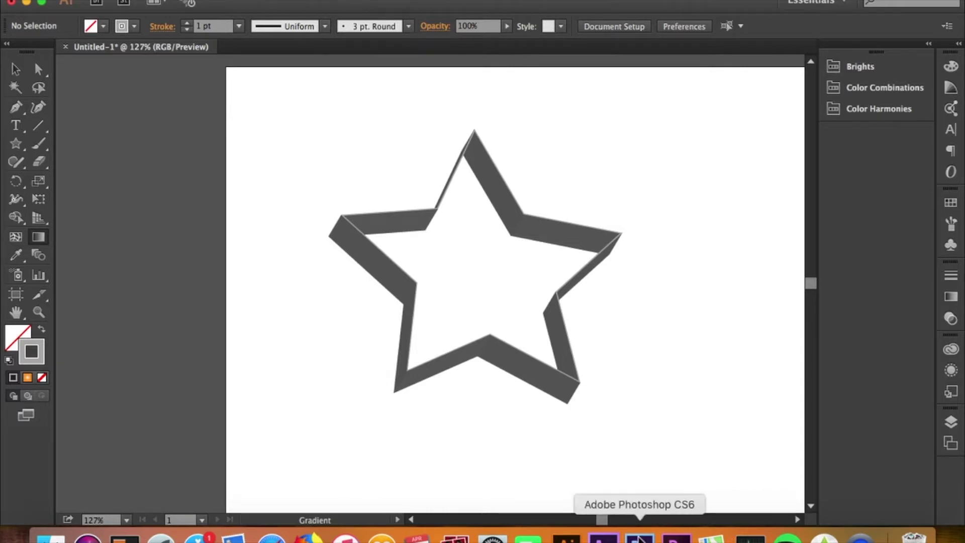
left_click(639, 537)
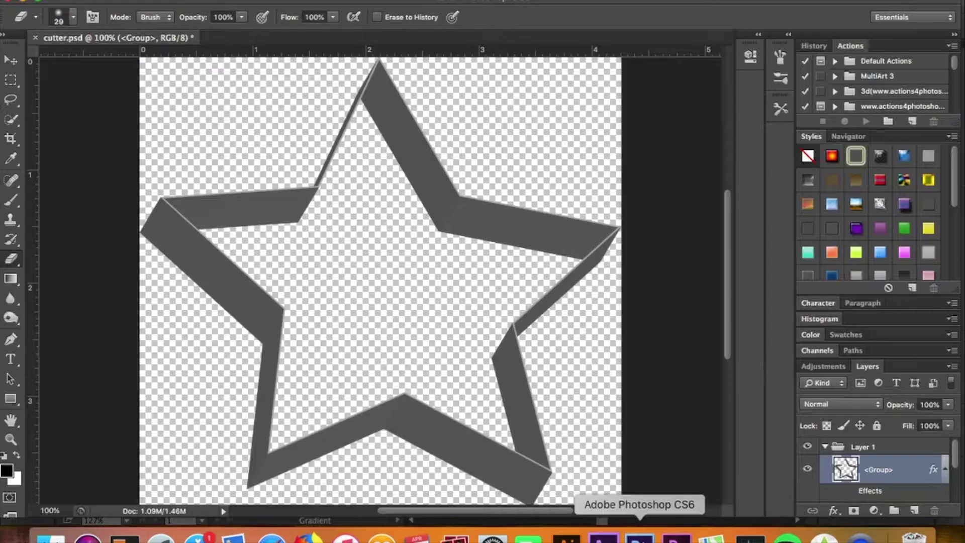
Open Layer Style for the star's <Group> layer and show Bevel & Emboss settings.
double_click(900, 475)
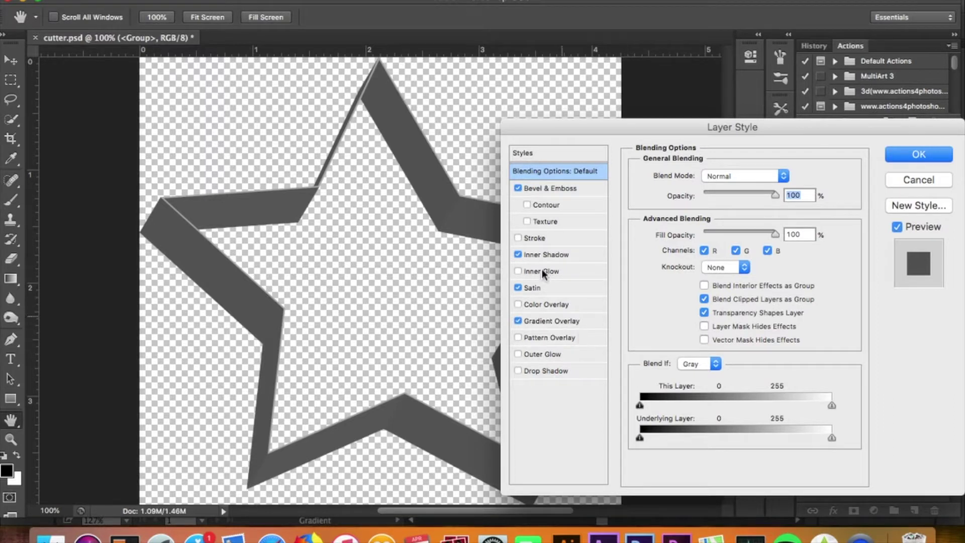
left_click(553, 187)
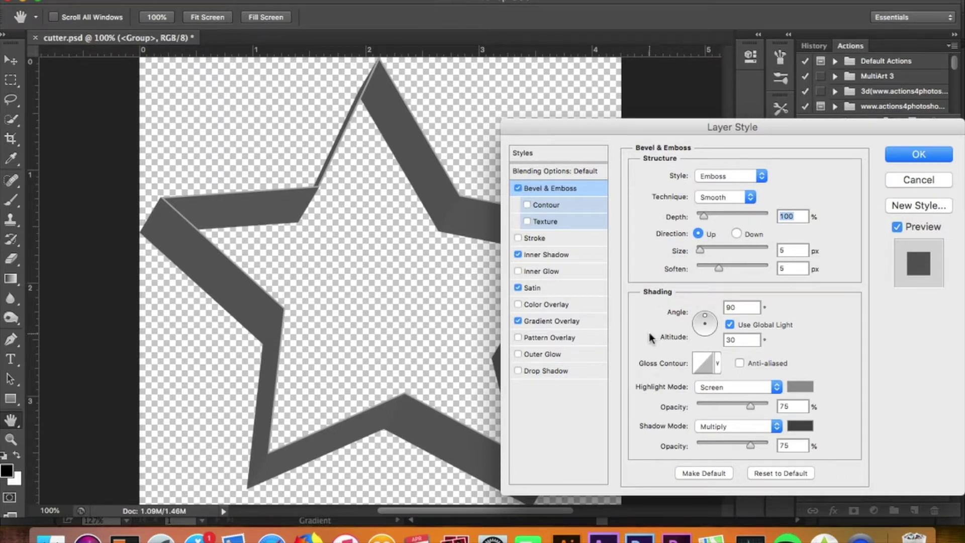
Keep emboss highlight grey 939393 and shadow 484848, then select Inner Shadow.
left_click(804, 389)
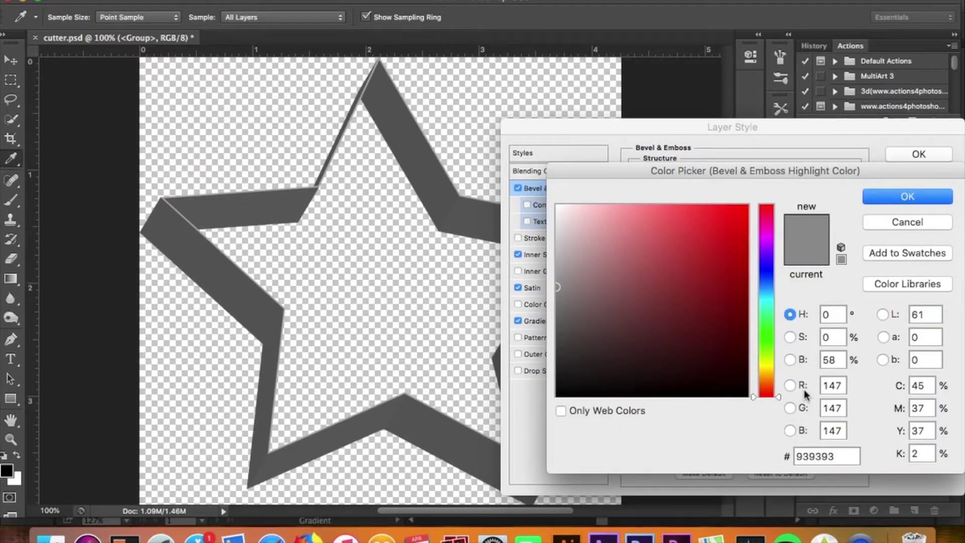
key("Return")
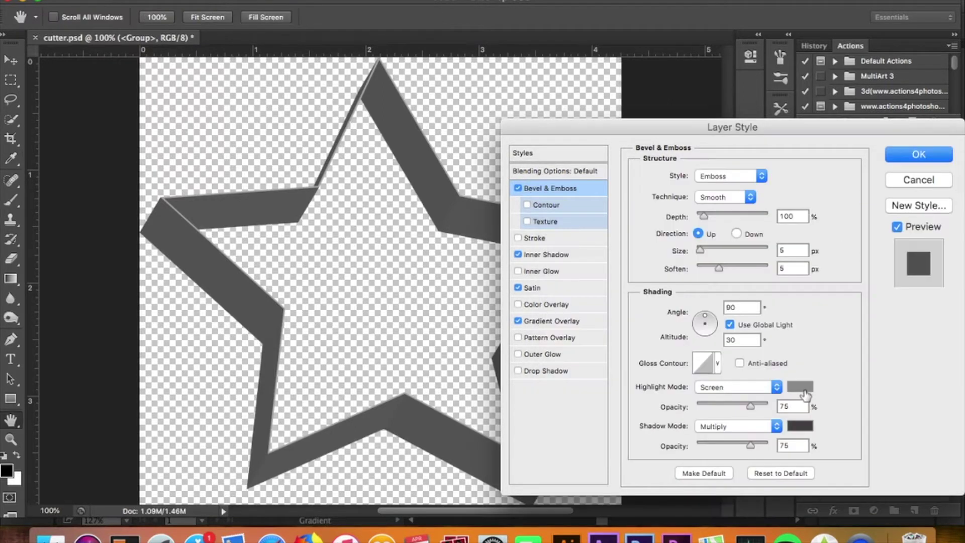
left_click(800, 427)
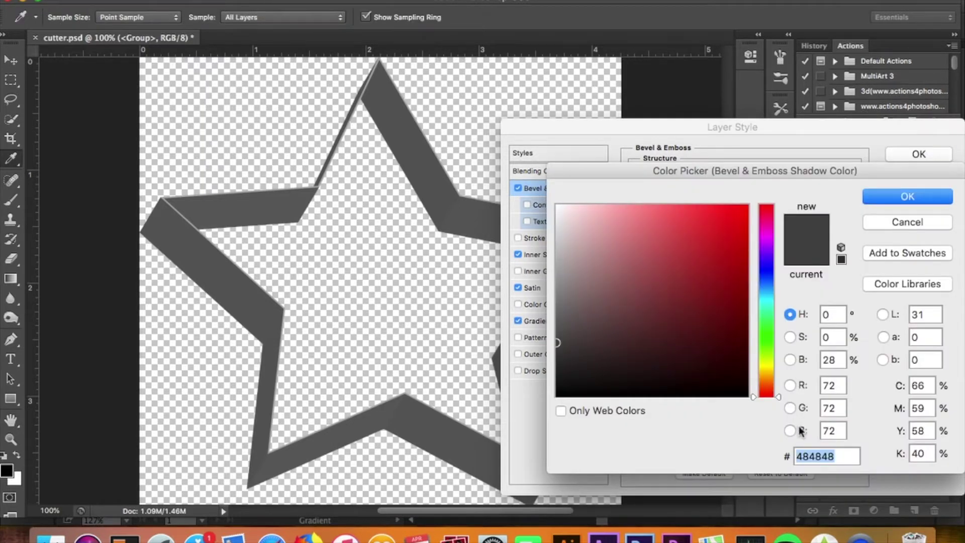
left_click(885, 195)
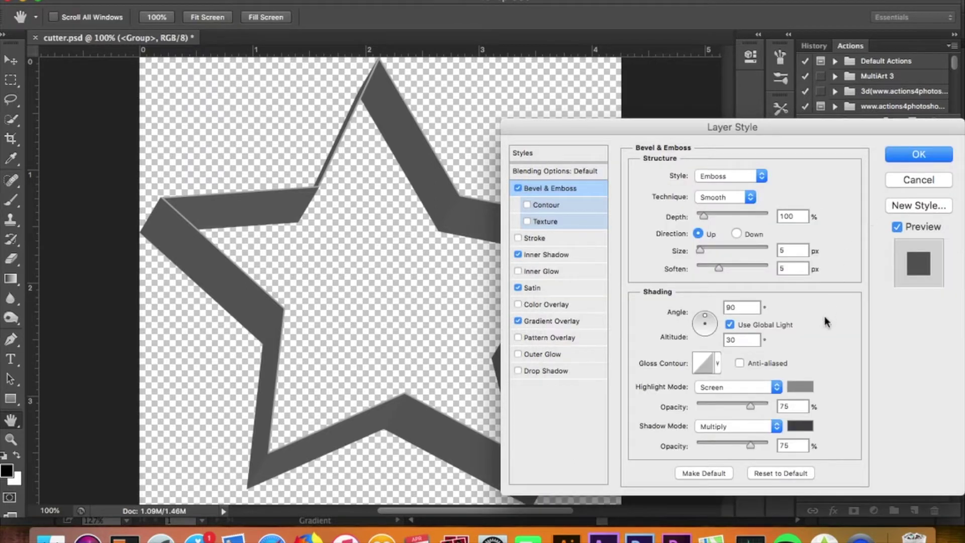
left_click(543, 254)
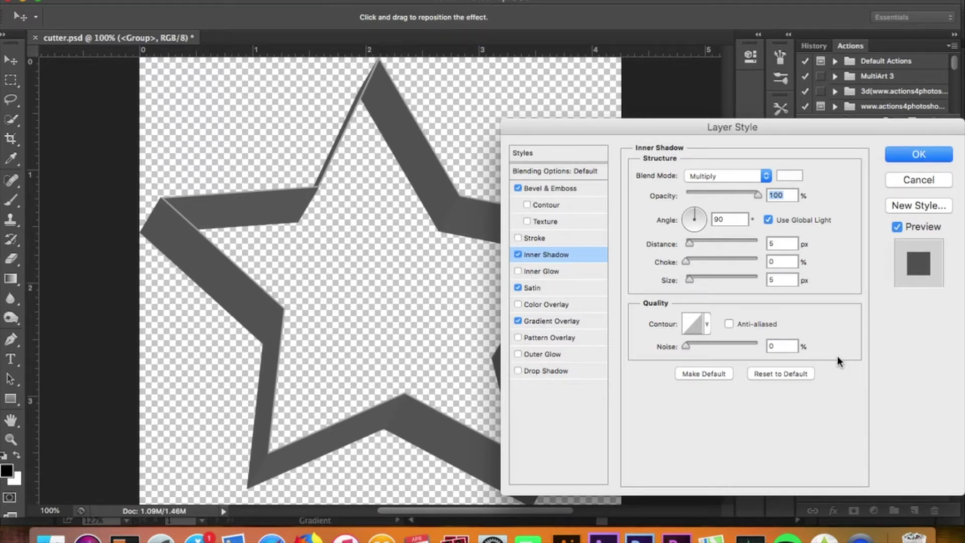
Set the Satin colour to e0e0e0 at 60% opacity, then select Gradient Overlay.
left_click(586, 287)
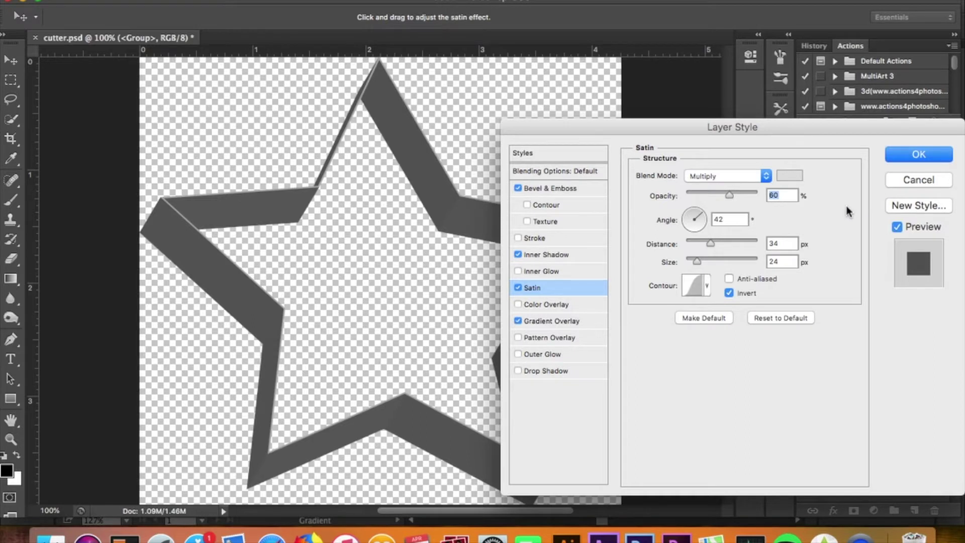
left_click(793, 175)
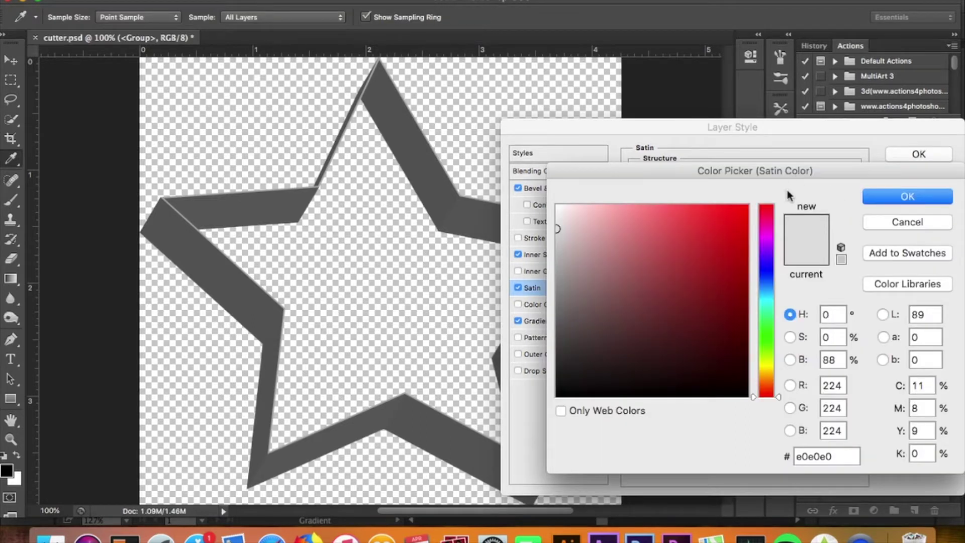
left_click(885, 195)
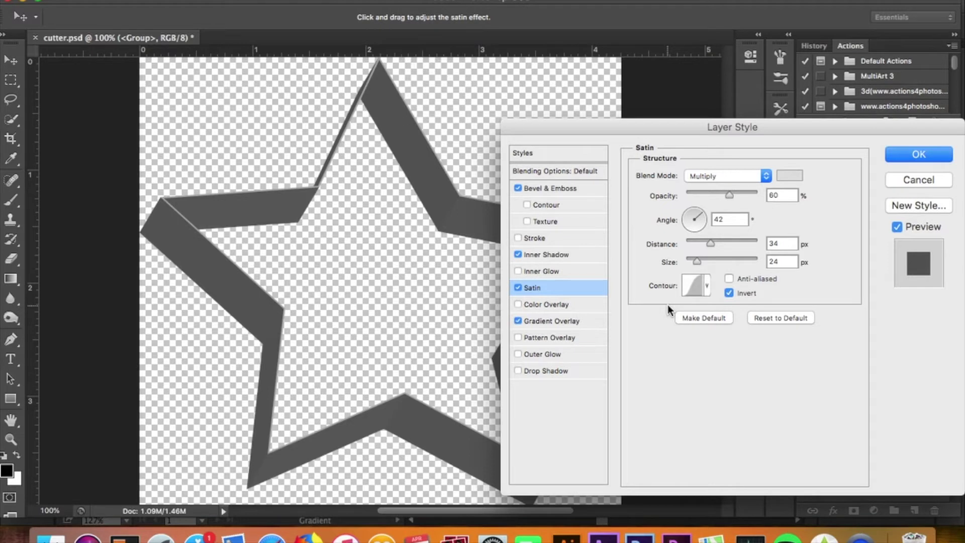
left_click(588, 321)
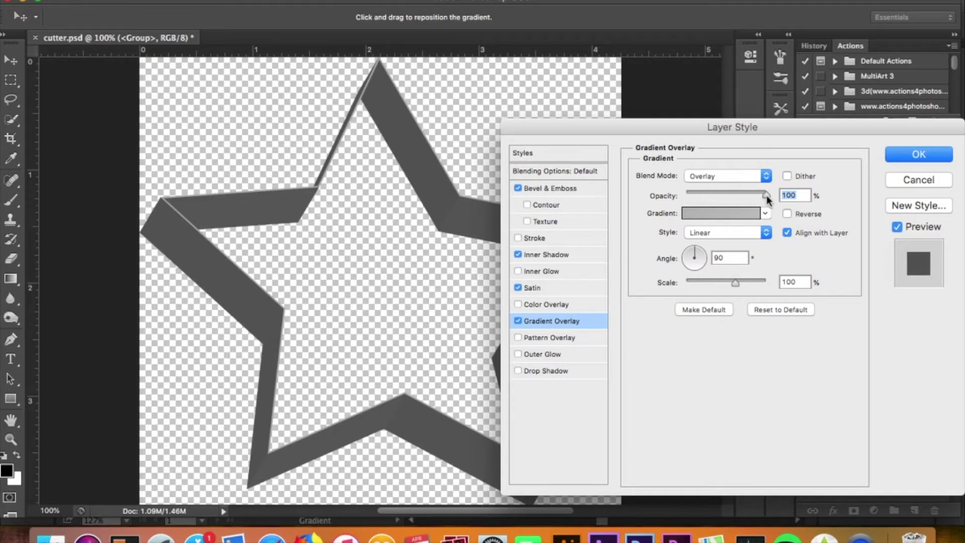
Set the overlay gradient's left stop to bababa and right stop to c2c2c2.
left_click(749, 215)
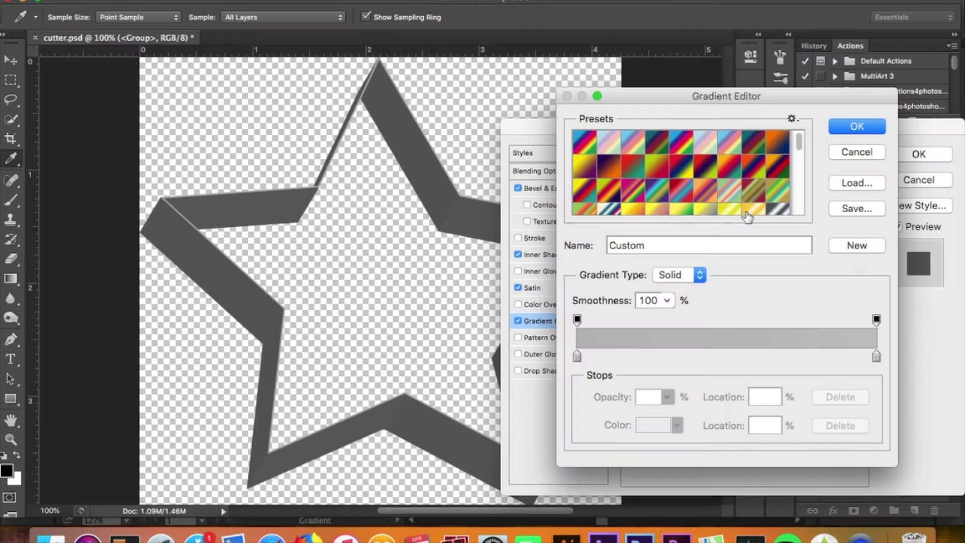
left_click(578, 357)
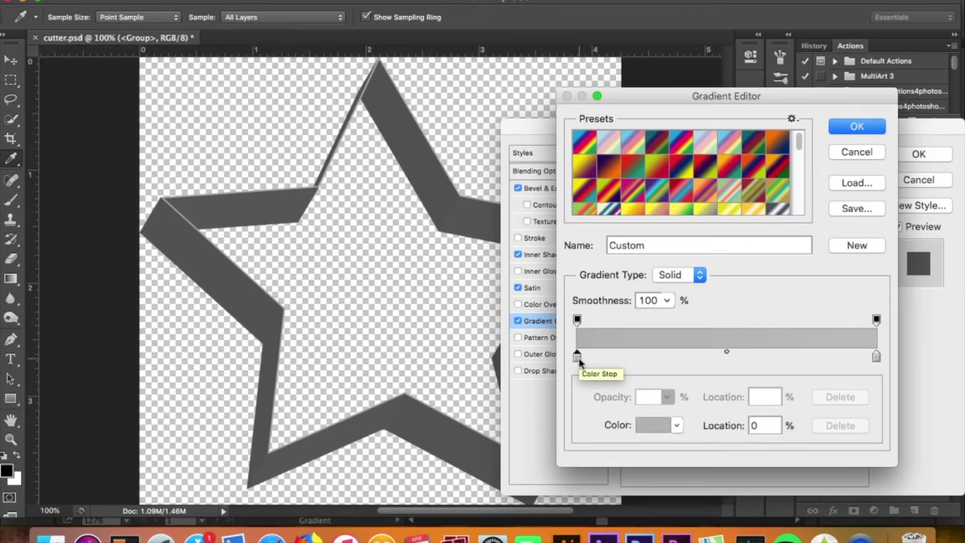
left_click(653, 425)
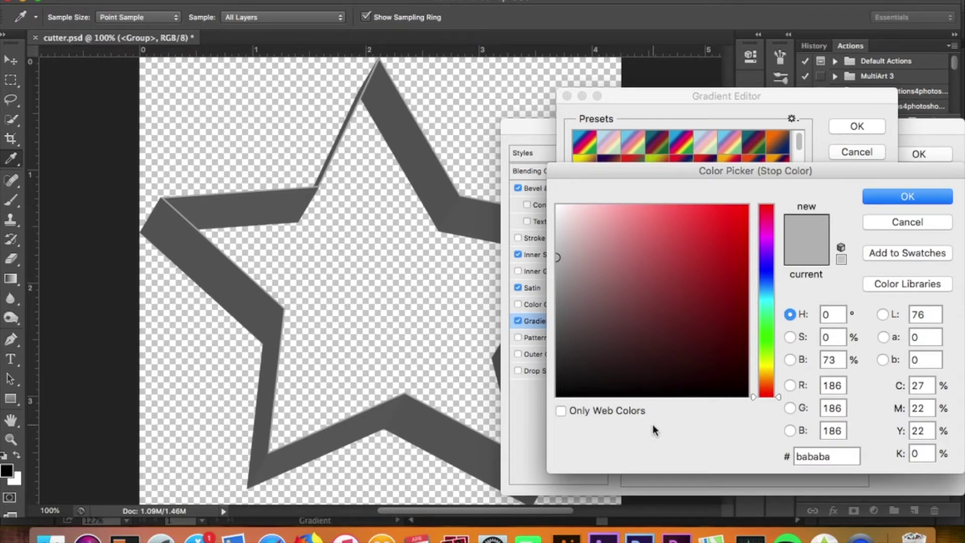
key("Return")
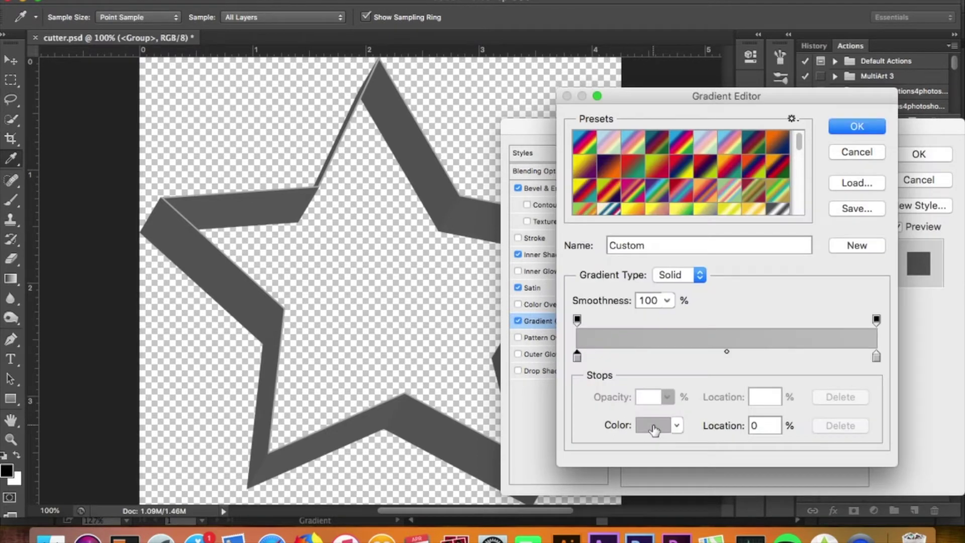
left_click(877, 359)
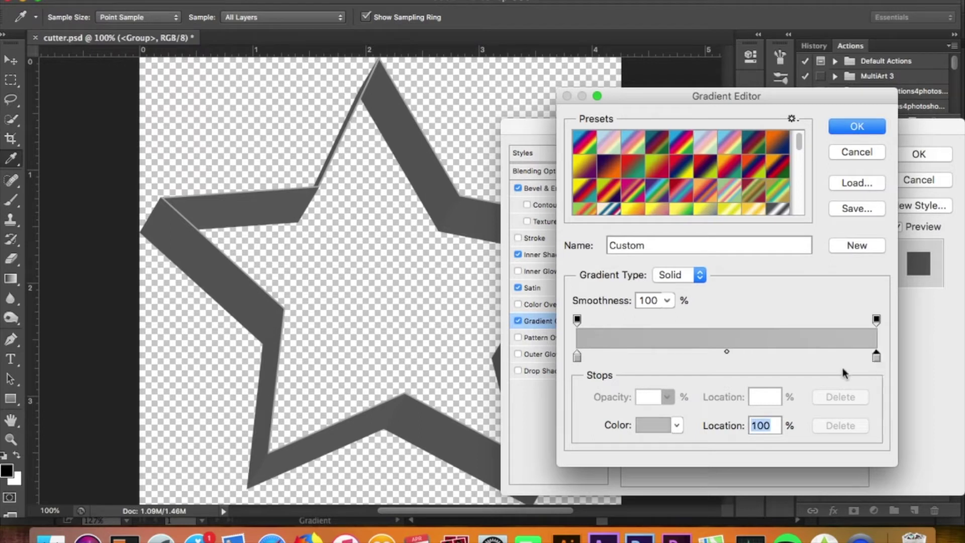
left_click(654, 426)
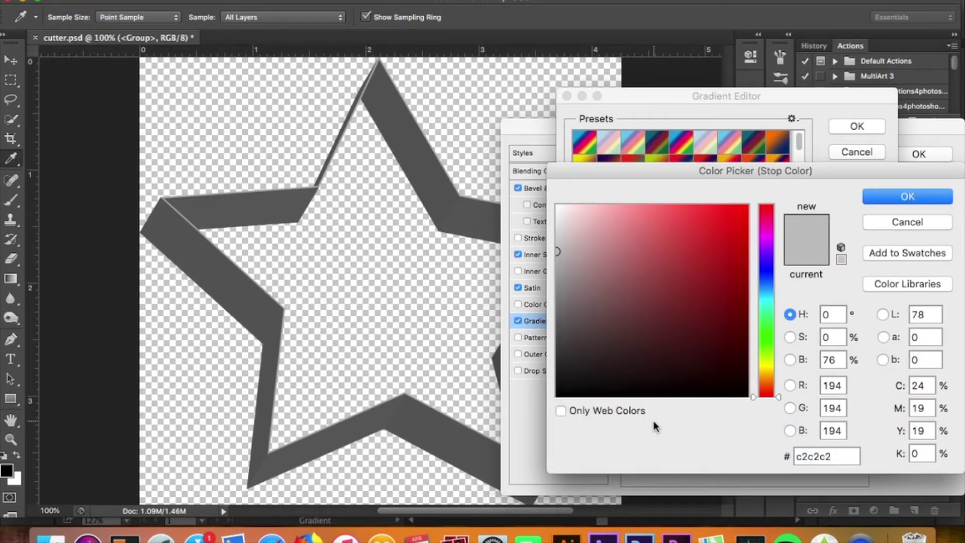
key("Return")
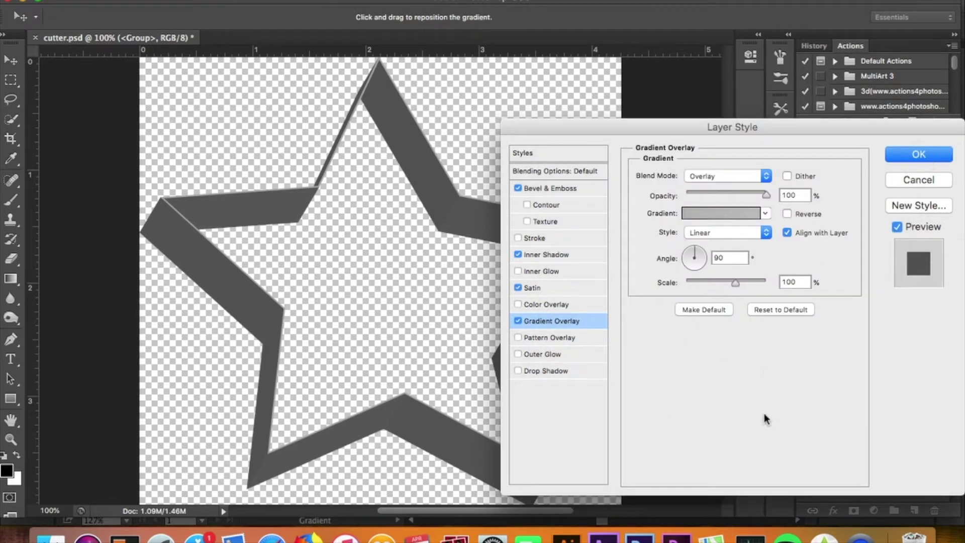
Confirm the star's layer effects, then add Layer 2 beneath the star group and fill it.
key("Return")
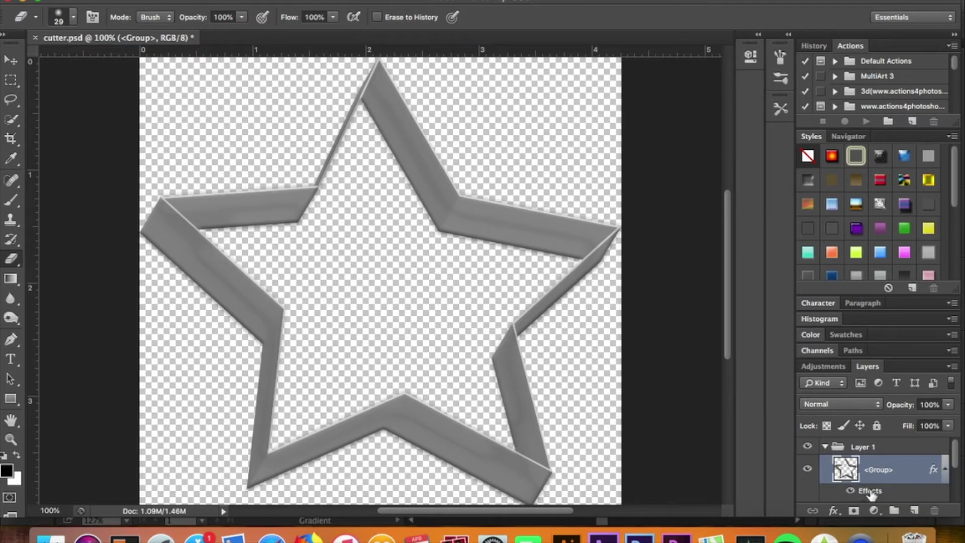
scroll(869, 493, "down", 3)
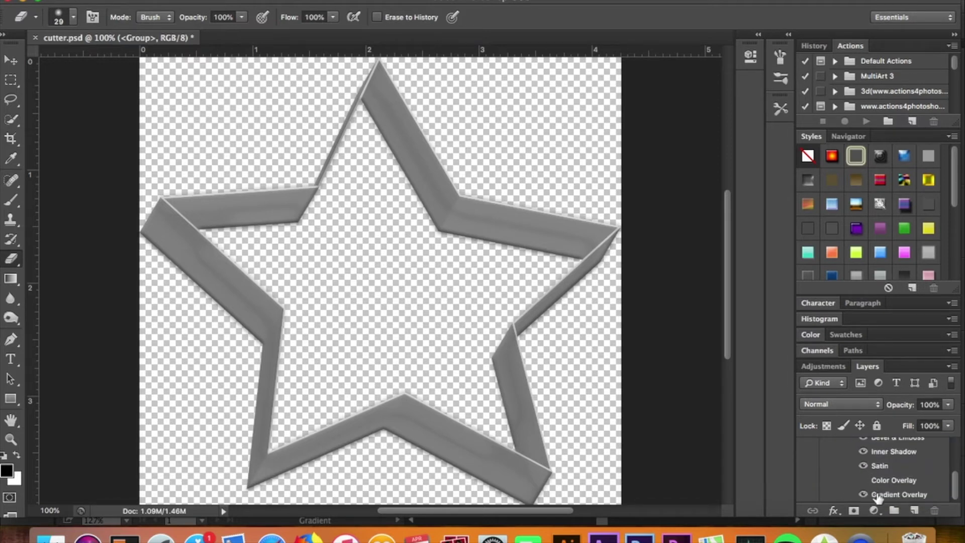
left_click(915, 511)
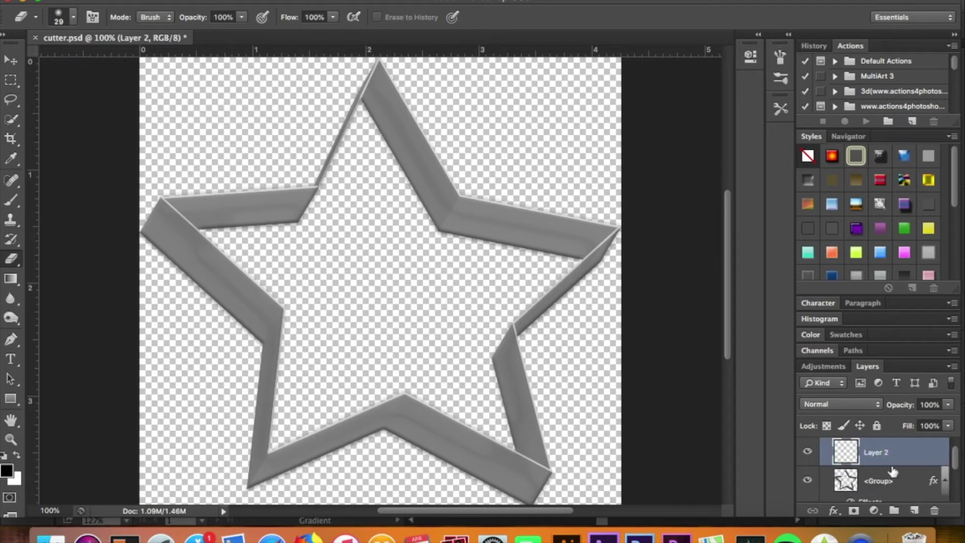
left_click_drag(891, 460, 891, 504)
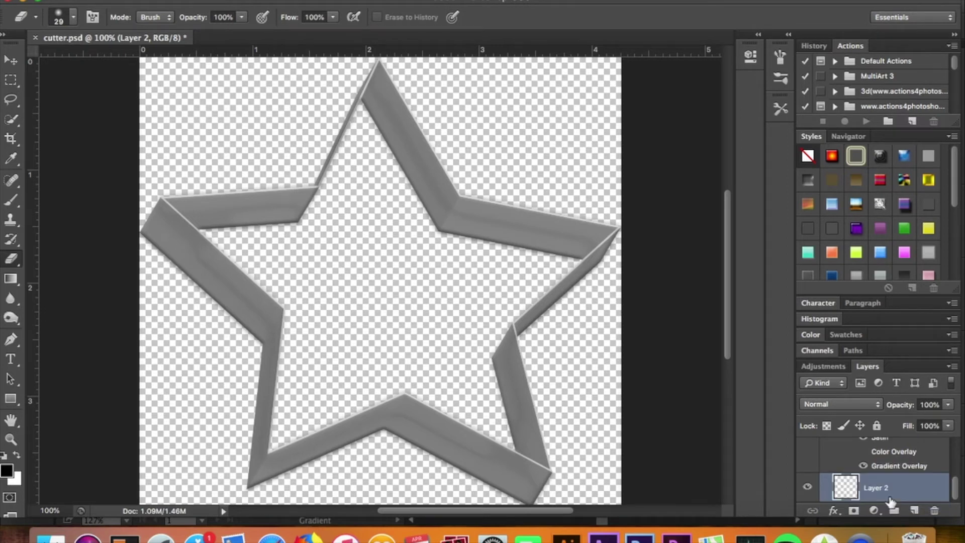
key("alt+BackSpace")
key("ctrl+BackSpace")
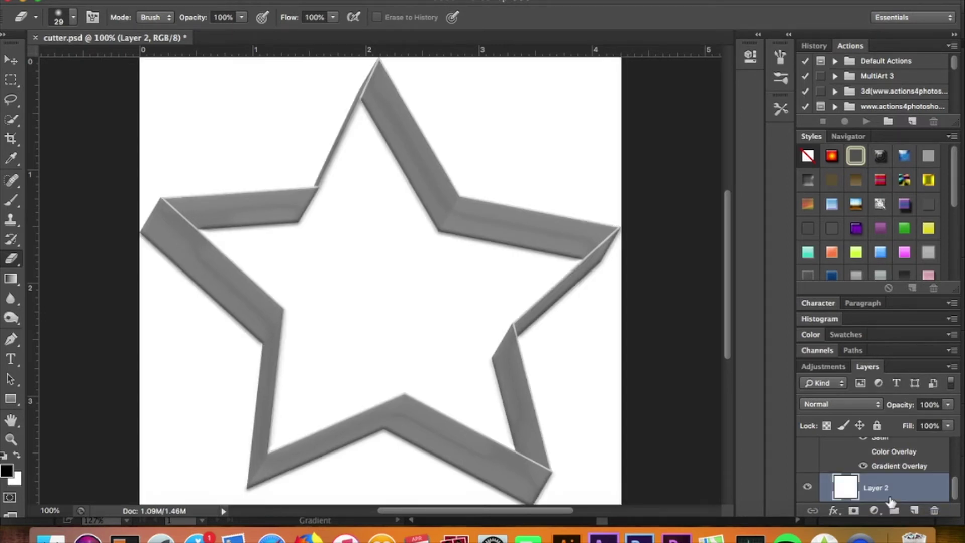